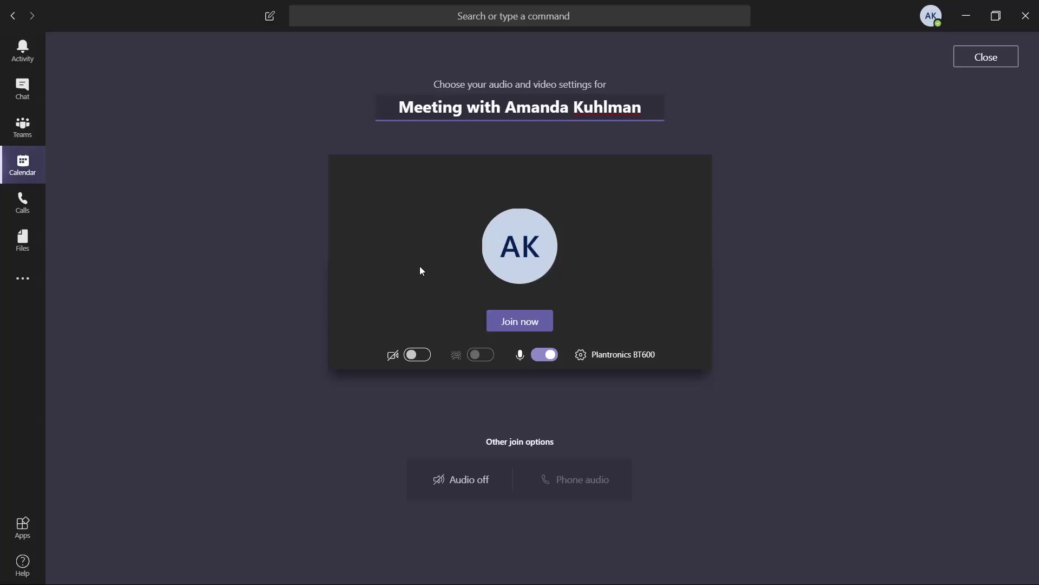
- Join the meeting with Join now, with only the organizer present in the call
click(502, 324)
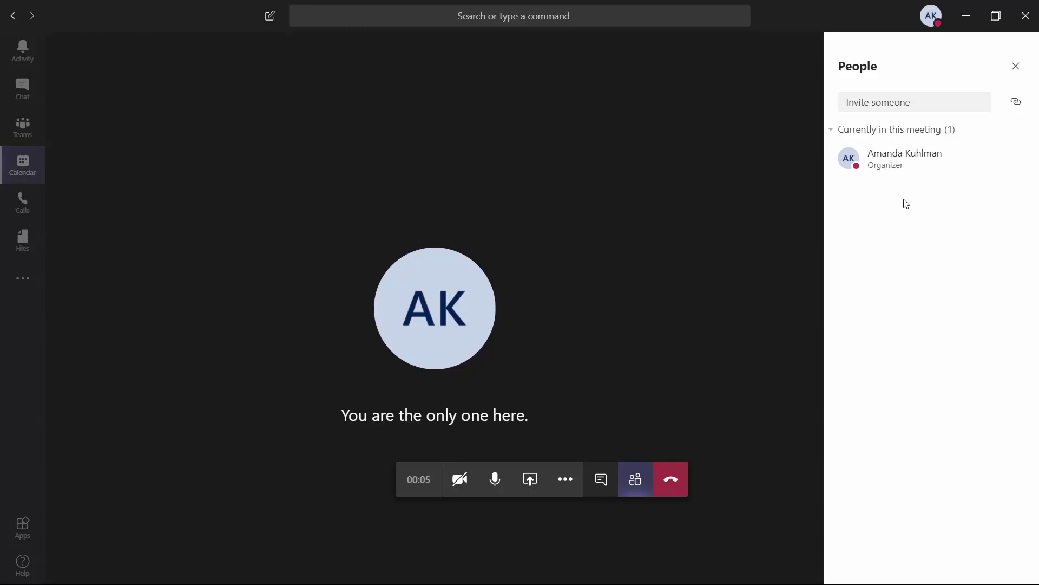
- Send the message 'Are you able hear me?' in the meeting chat
click(599, 487)
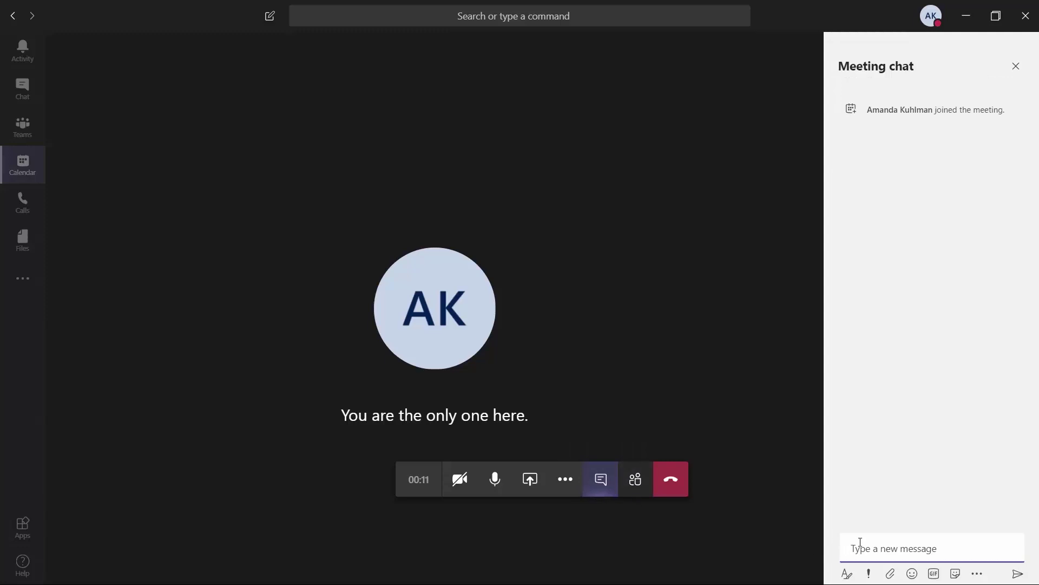
text(Are you able her)
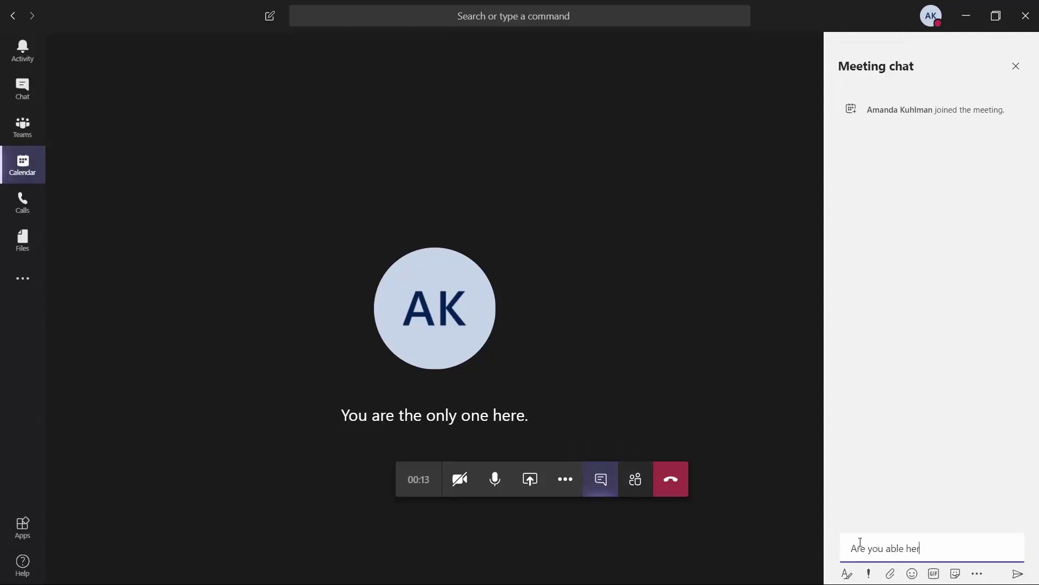
key(BackSpace)
key(BackSpace)
key(BackSpace)
text(he)
key(BackSpace)
key(BackSpace)
text(hear me)
text(?)
key(Return)
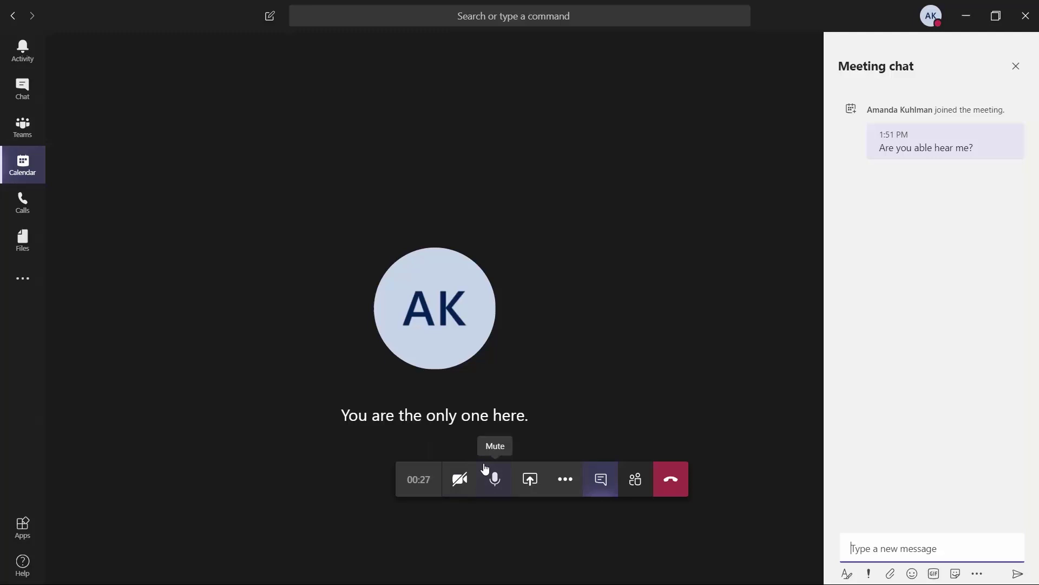
- Browse the Share tray's options, close it, and bring up the More actions menu
click(527, 483)
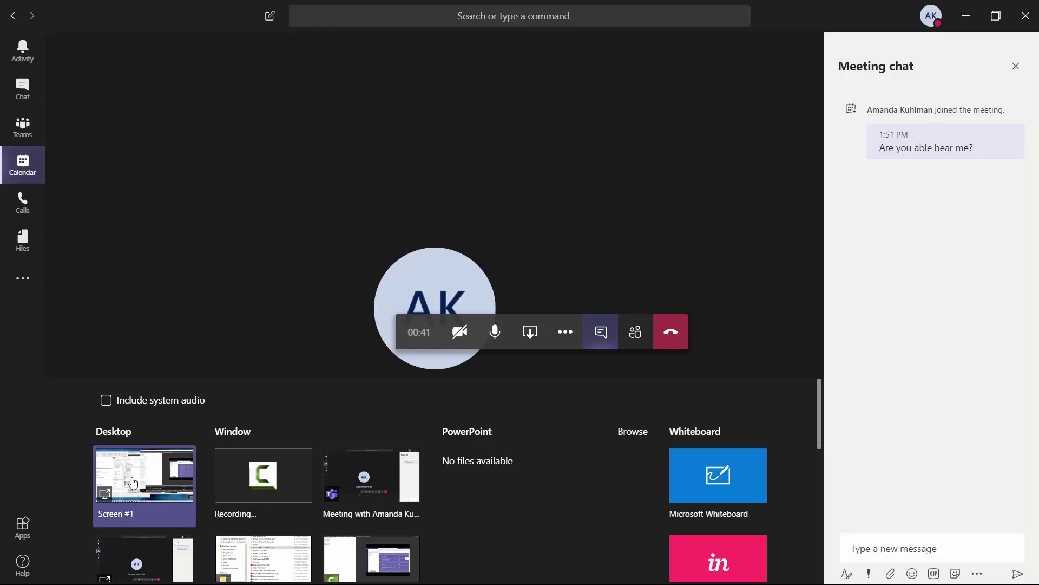
scroll(130, 498, down, 1)
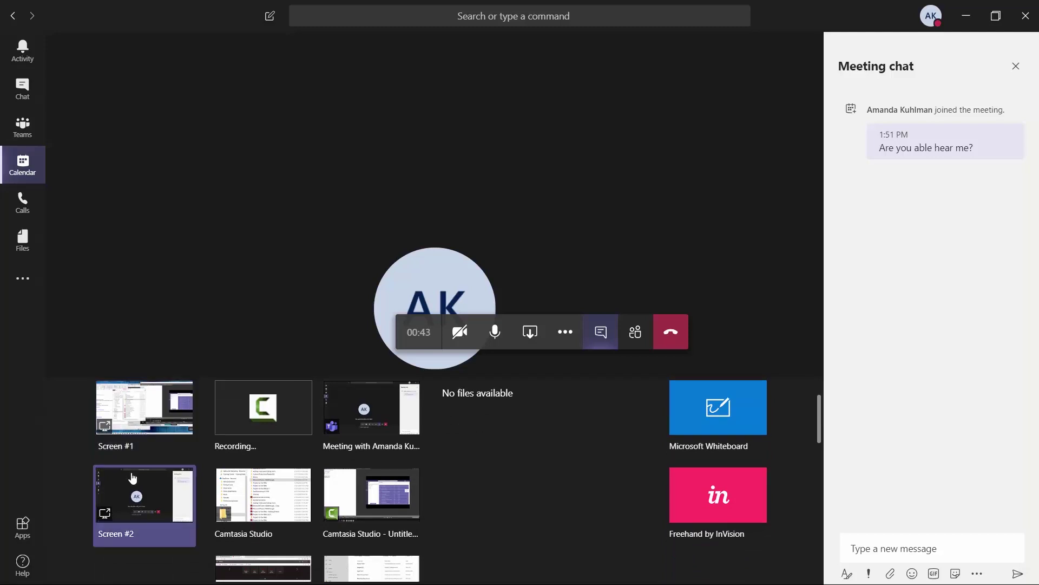
scroll(132, 481, up, 1)
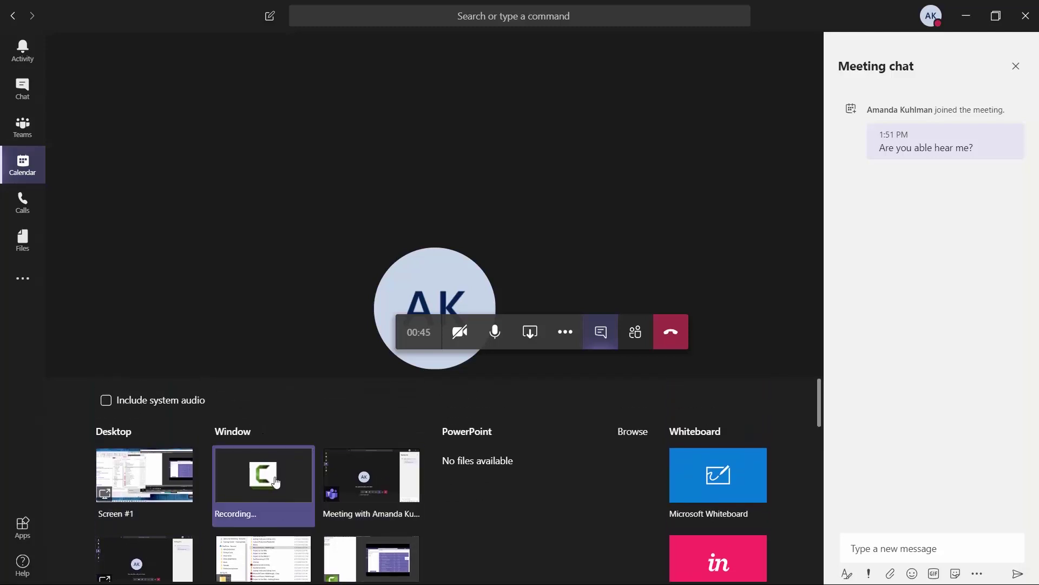
scroll(280, 518, down, 1)
scroll(339, 529, down, 3)
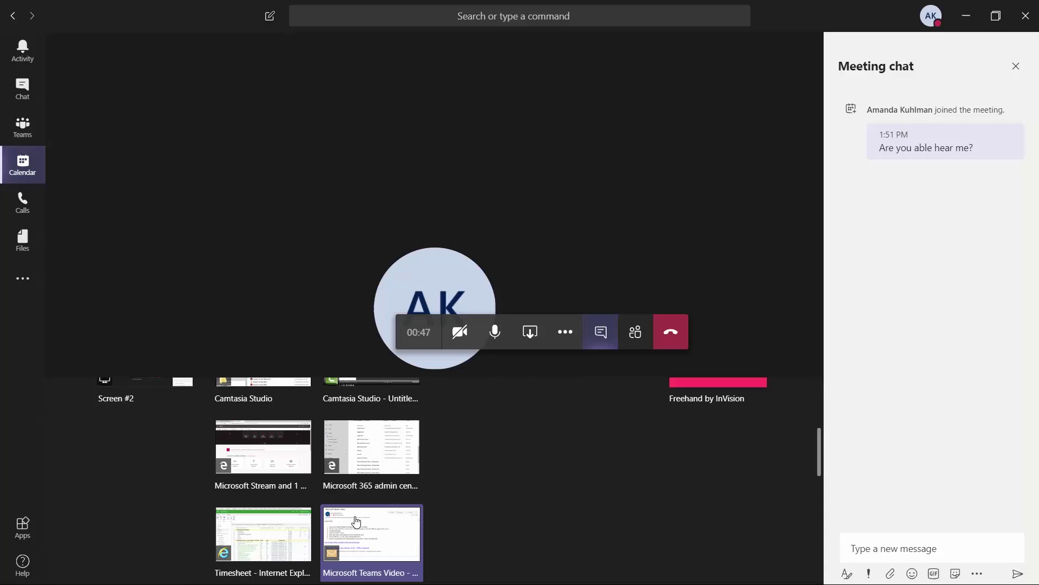
scroll(333, 515, up, 4)
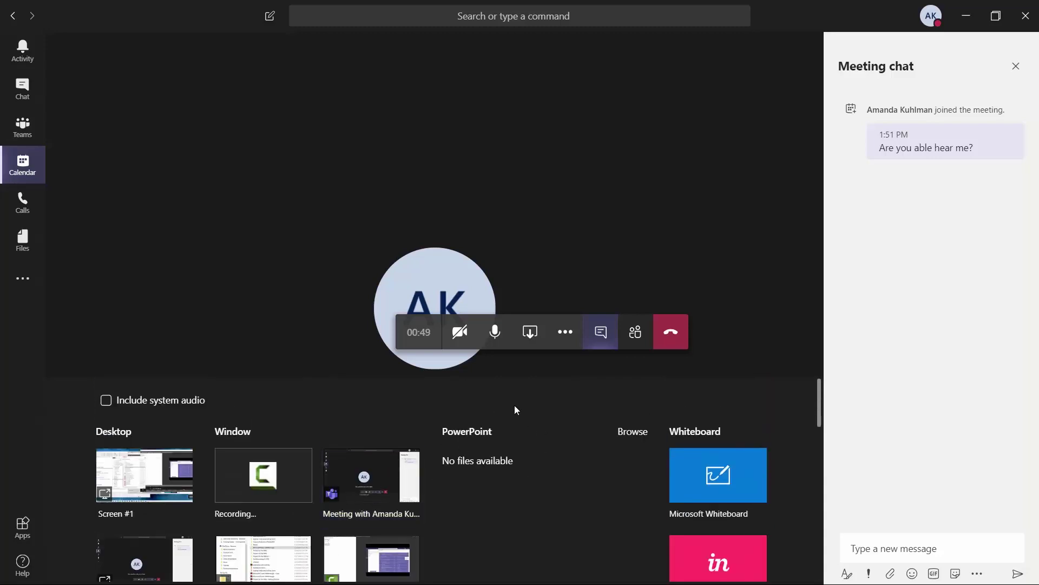
scroll(697, 495, down, 2)
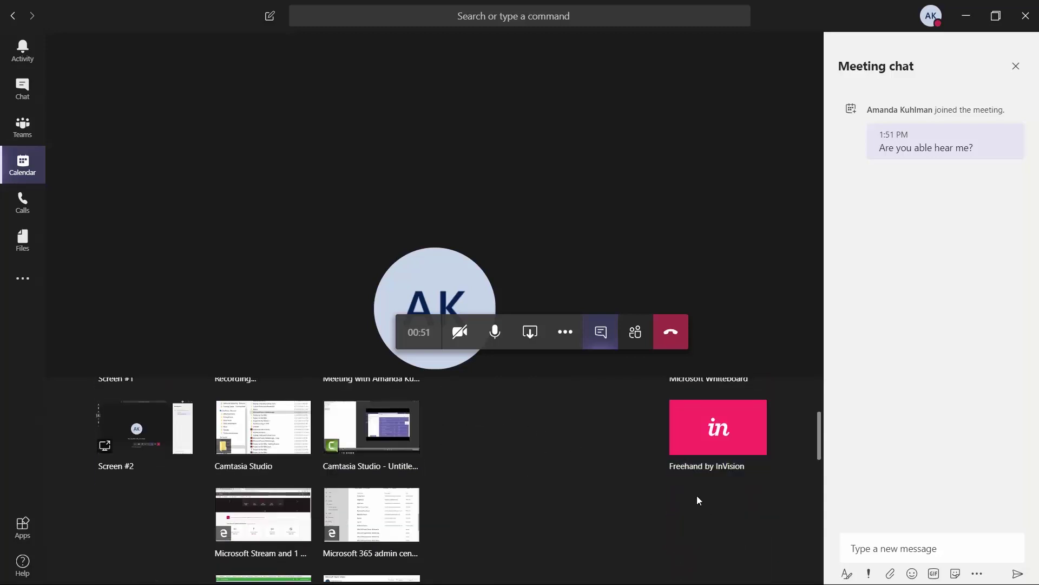
click(564, 252)
click(564, 480)
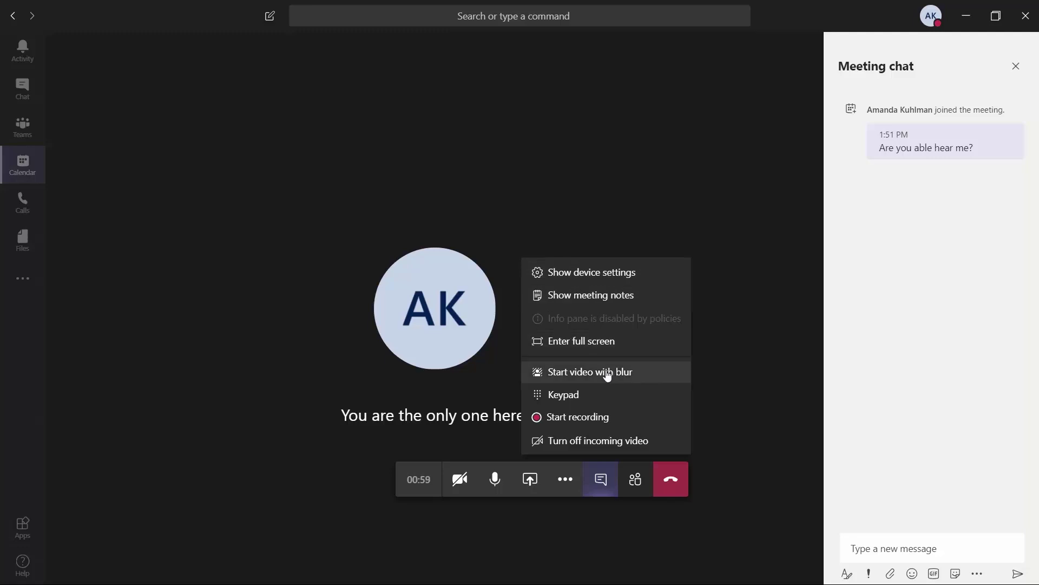
- Start recording the meeting, then briefly reopen and close the More actions list
click(607, 427)
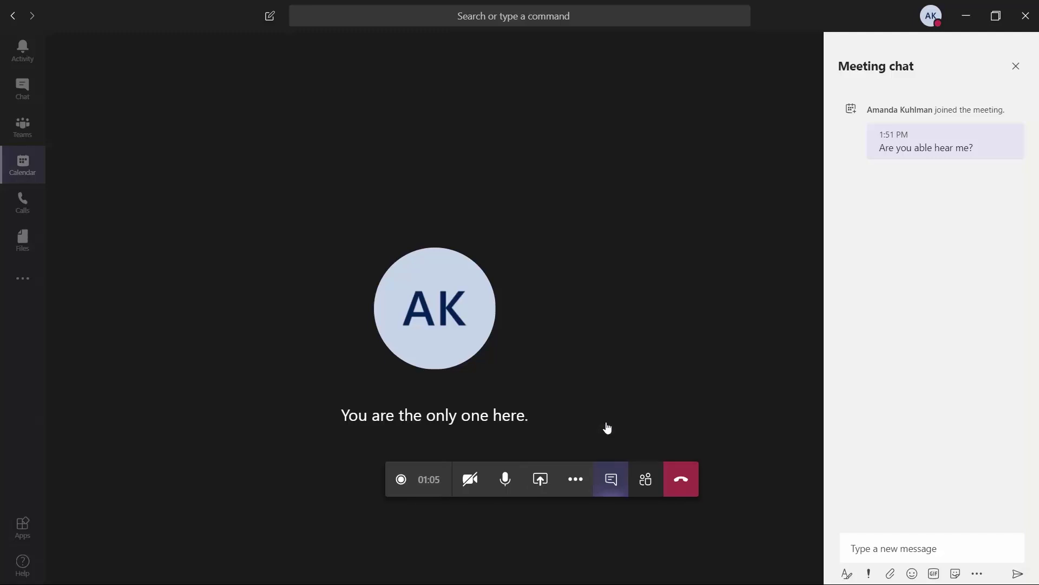
click(575, 480)
click(306, 154)
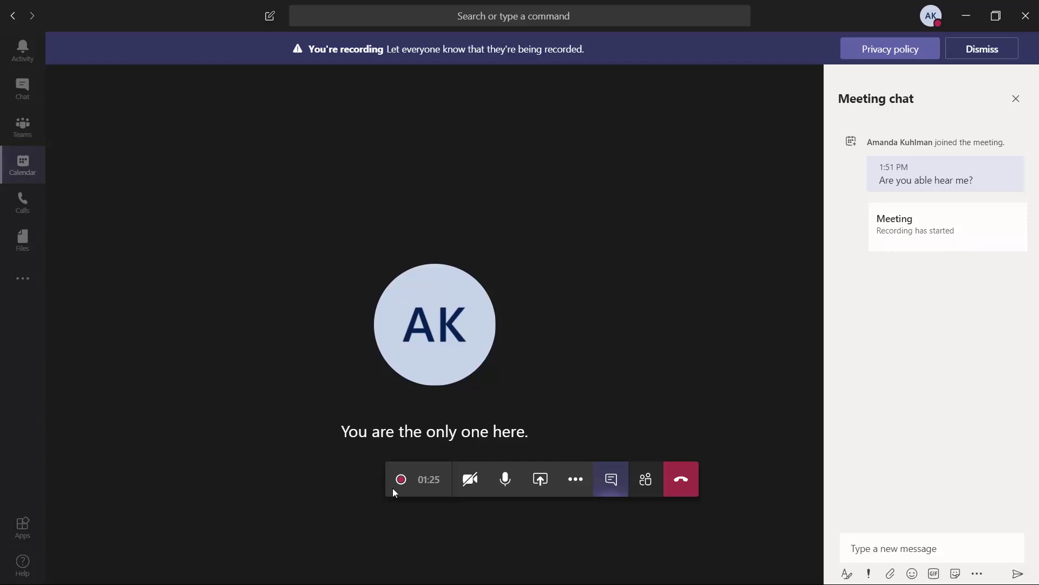
mouse_move(400, 483)
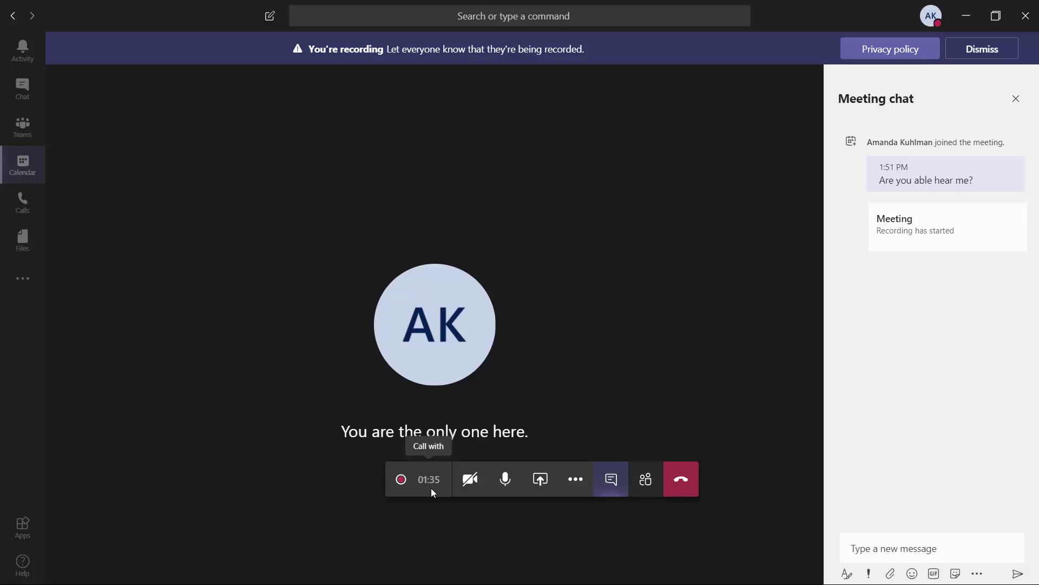
- Stop and confirm stopping the recording, then dismiss the saving-to-Stream notice
click(584, 480)
click(611, 422)
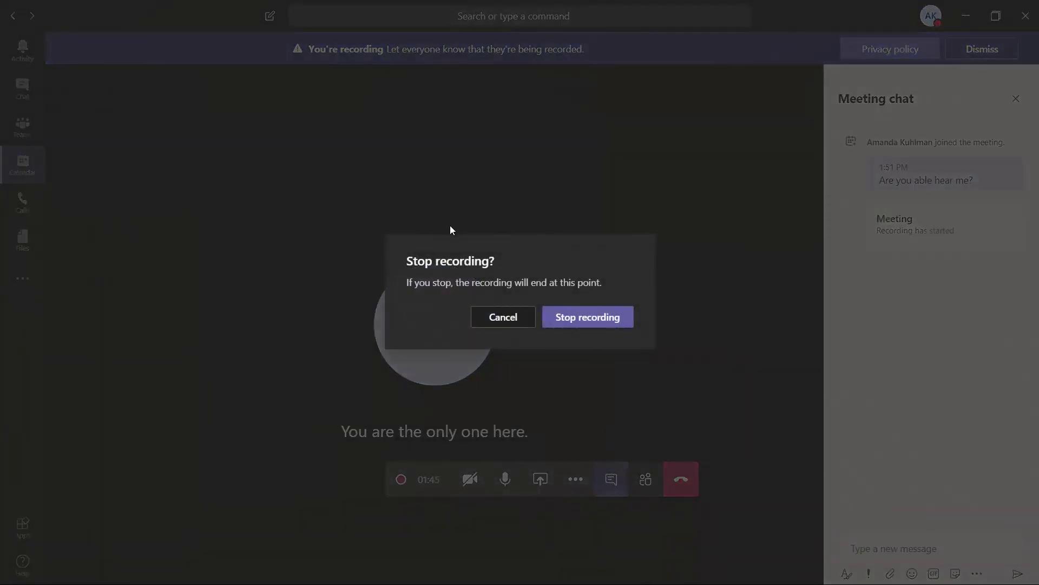
click(581, 318)
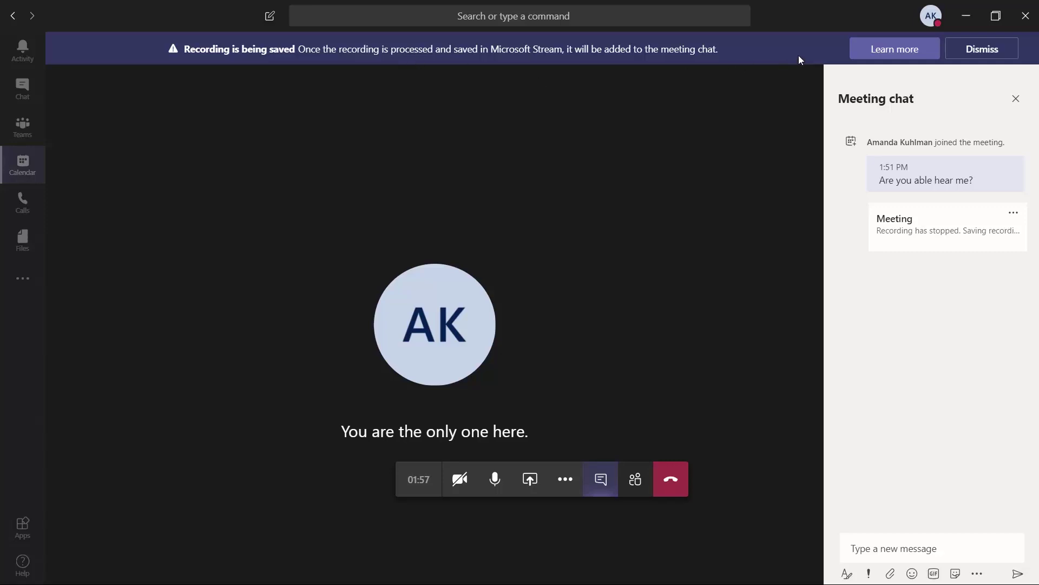
click(969, 54)
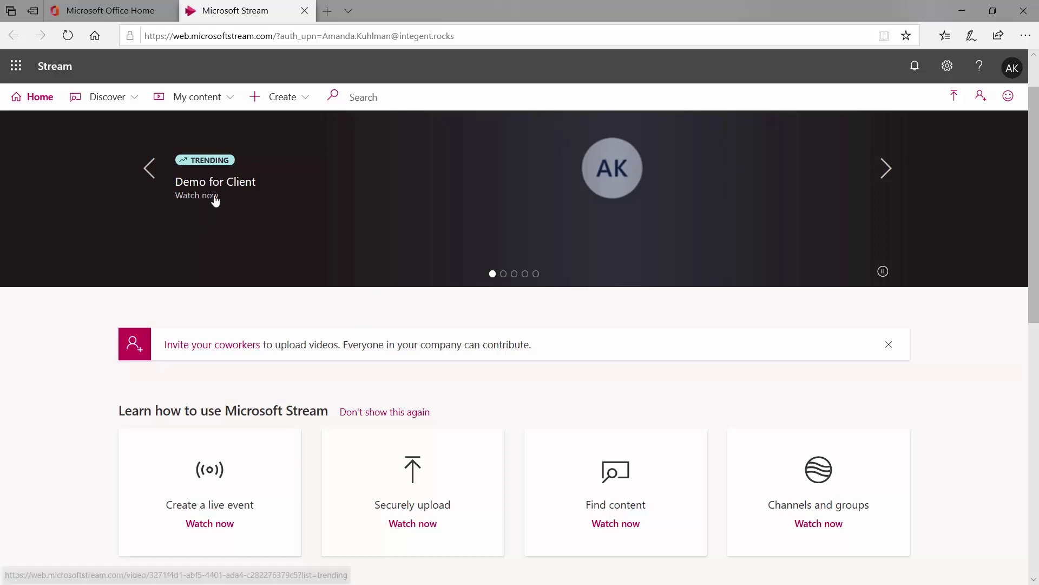
- Go to My content > Videos in Stream, showing the recording processing at 0%
click(228, 103)
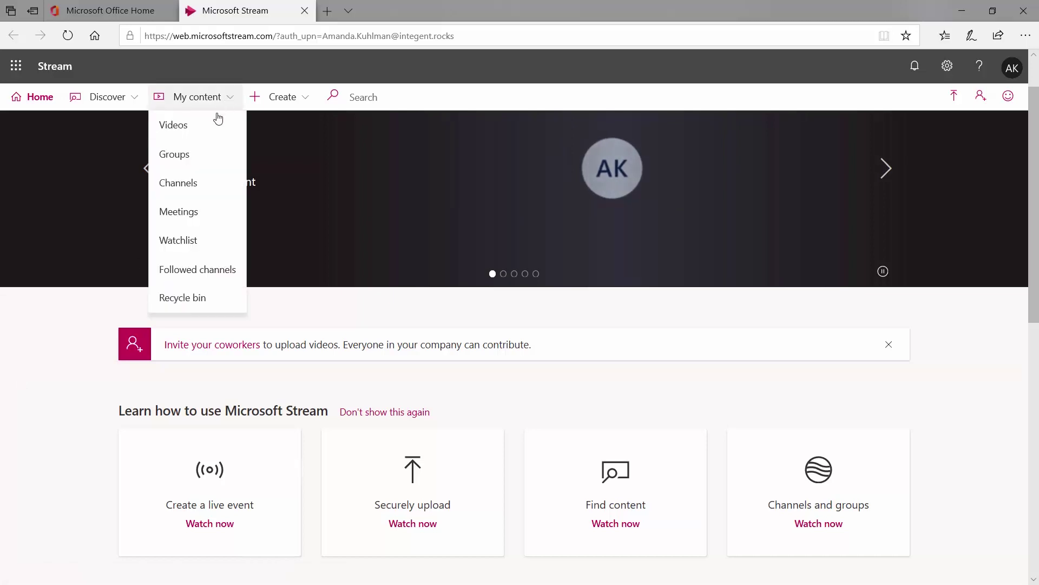
click(214, 132)
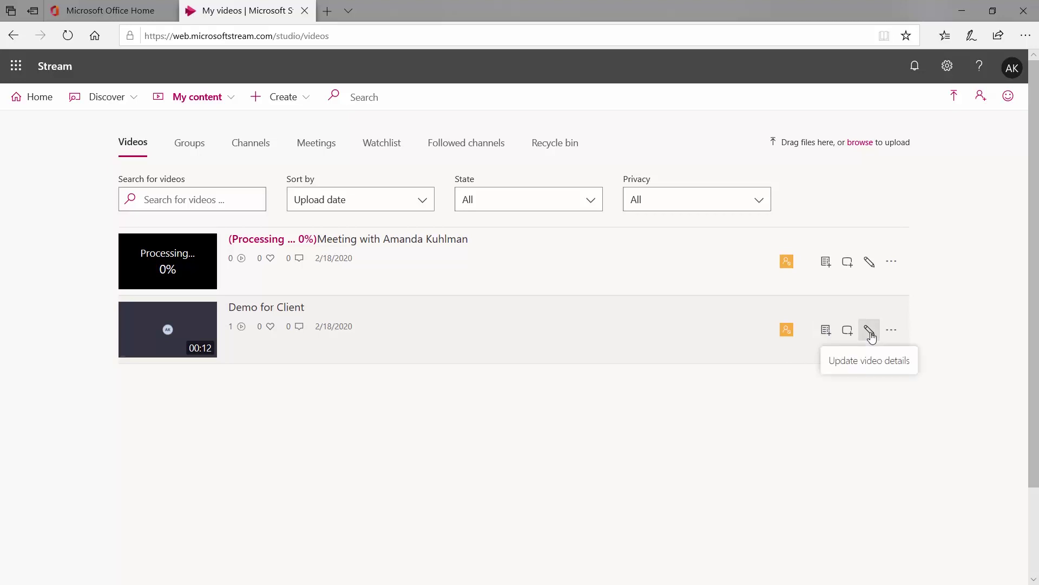
- Rename the 'Demo for Client' video to 'Demo for Customer' and apply the change
click(870, 332)
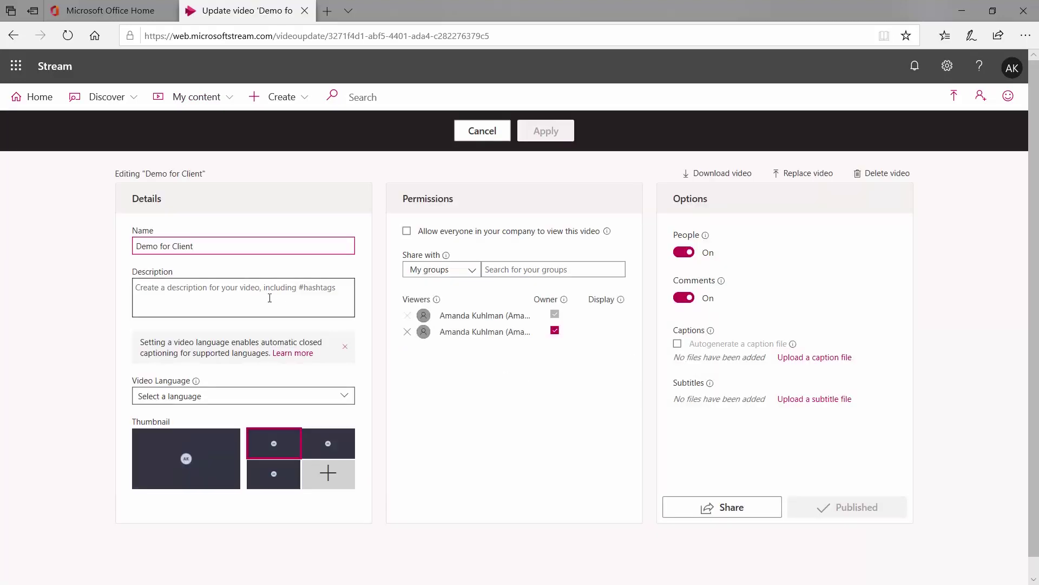
key(BackSpace)
key(BackSpace)
key(BackSpace)
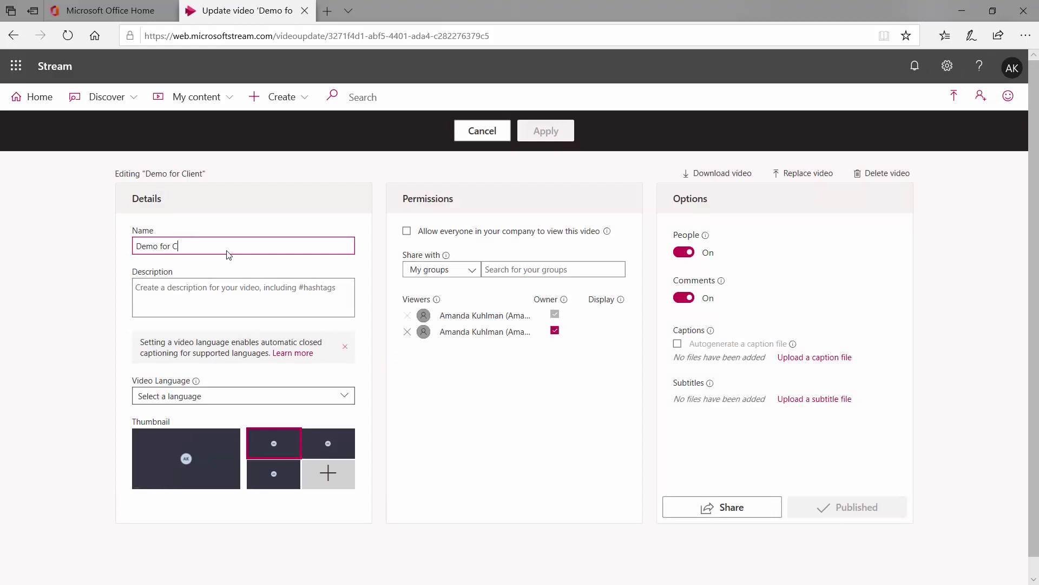
text(Customer)
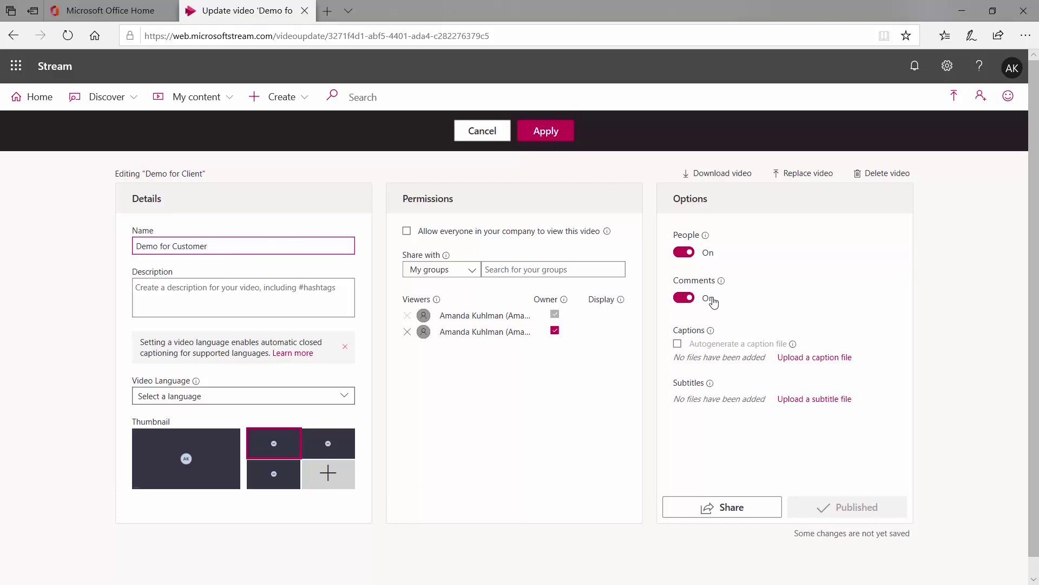
mouse_move(707, 241)
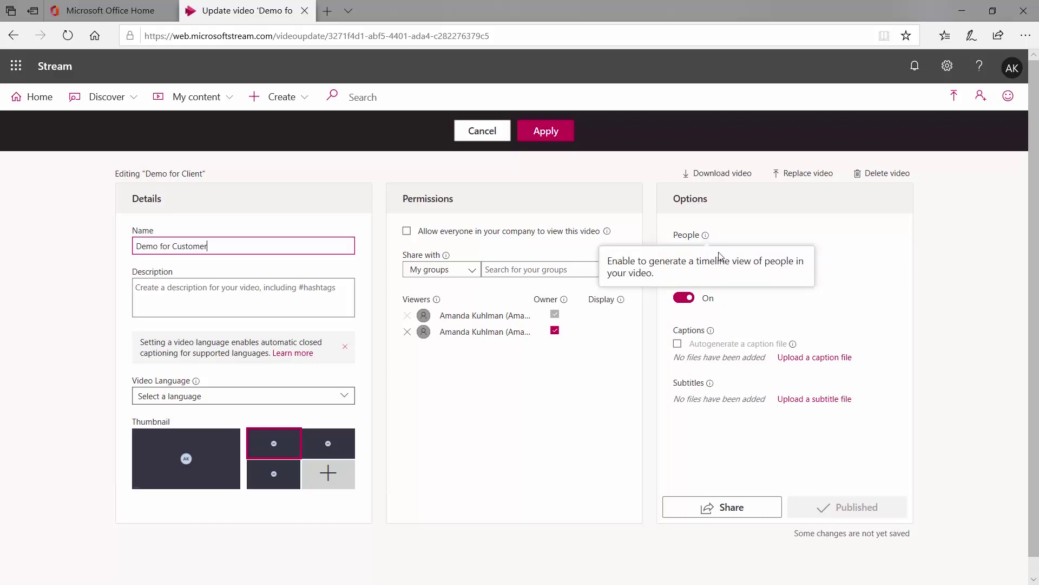
click(546, 133)
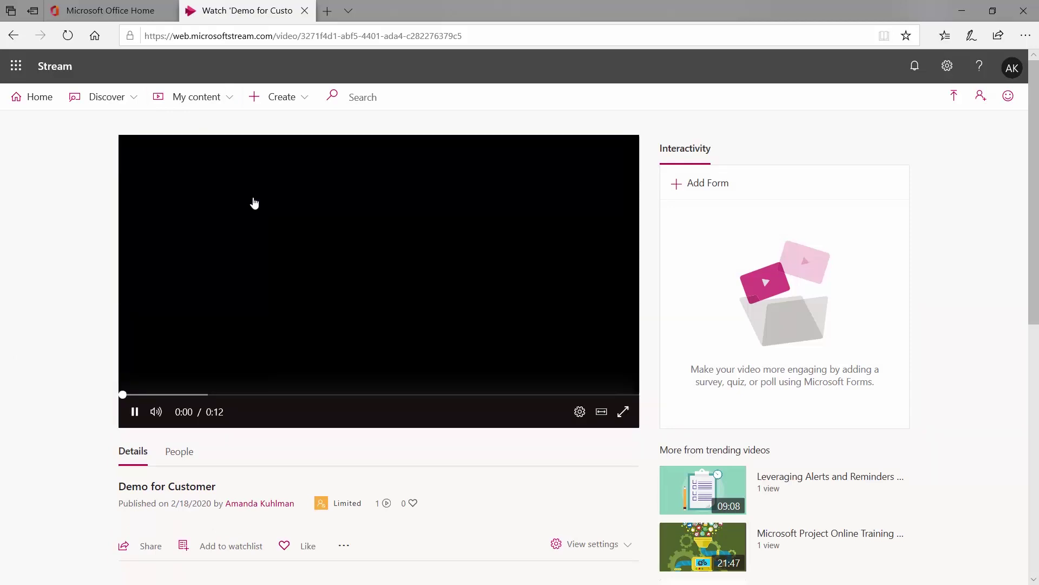
- Return to My content > Videos and show the options menu for 'Demo for Customer'
click(230, 104)
click(221, 141)
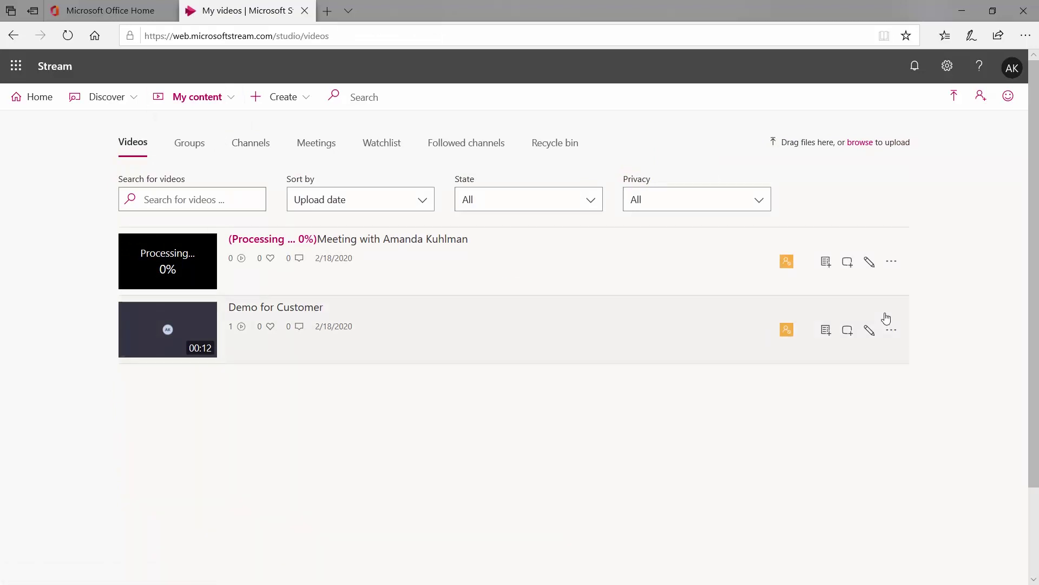
click(891, 330)
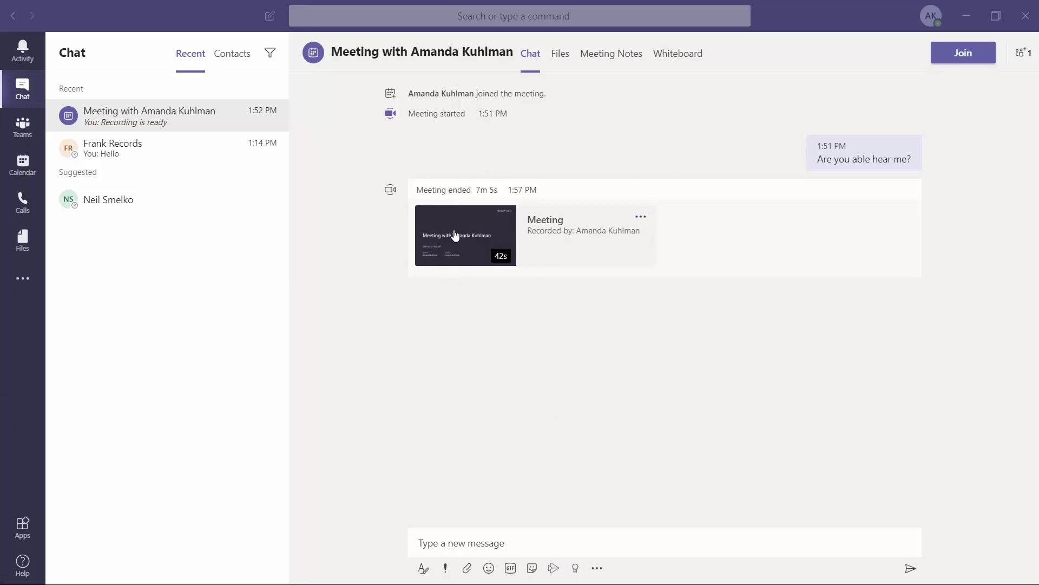
- Show the options menu for the meeting recording posted in the Teams chat
click(641, 218)
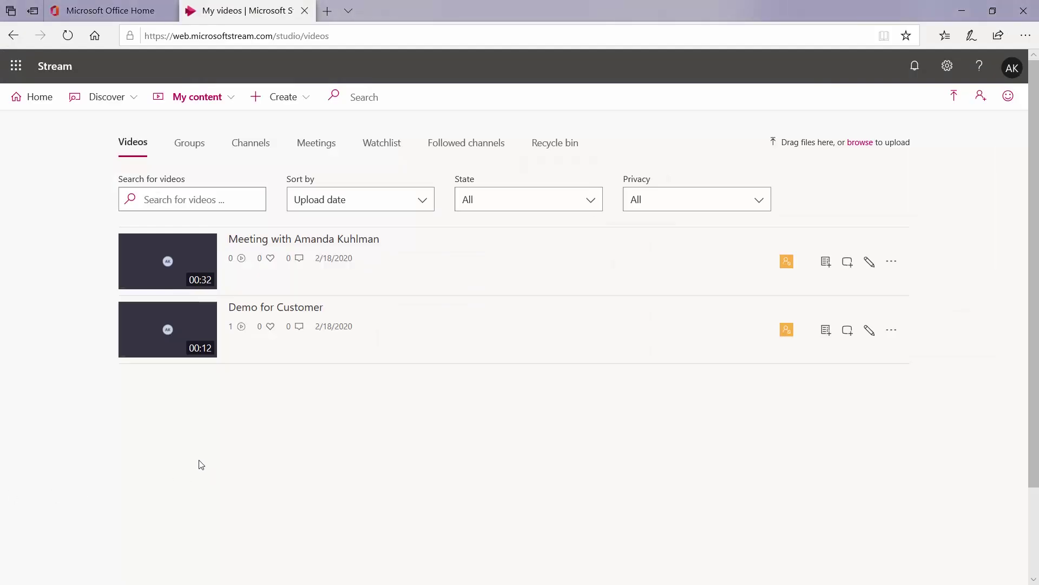
click(289, 238)
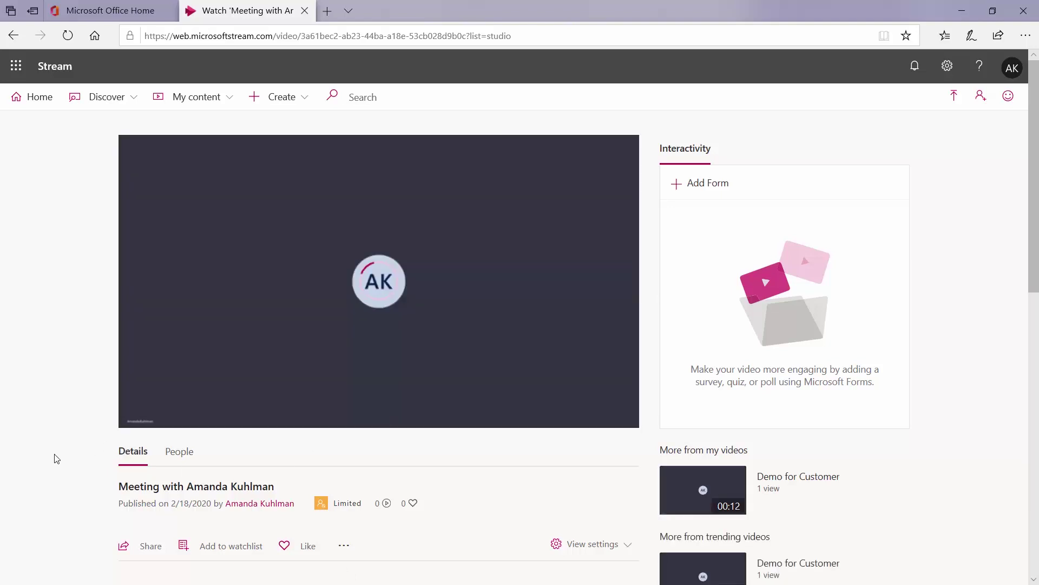
scroll(111, 466, down, 2)
scroll(52, 433, up, 2)
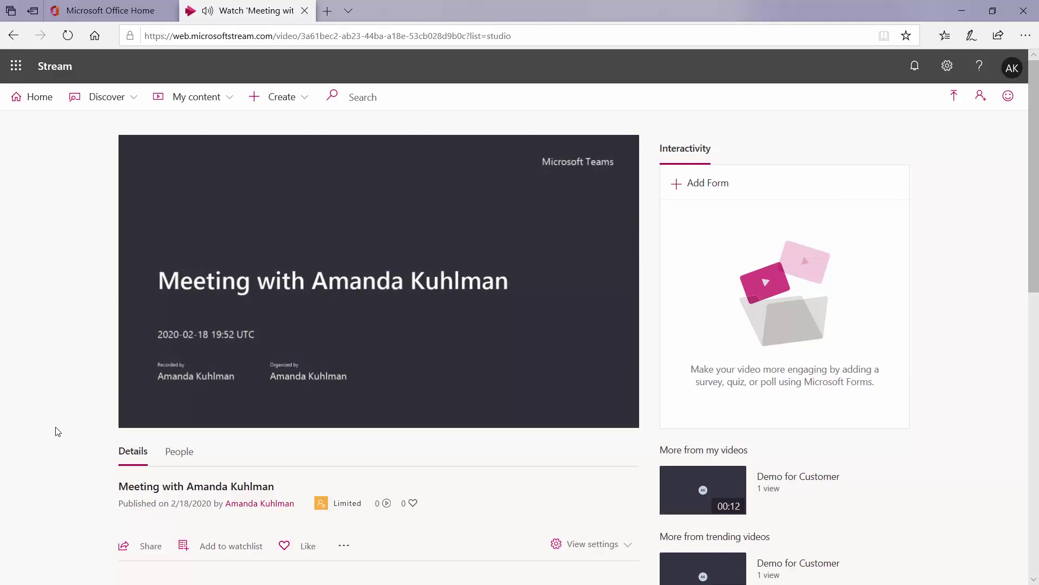
key(alt+Left)
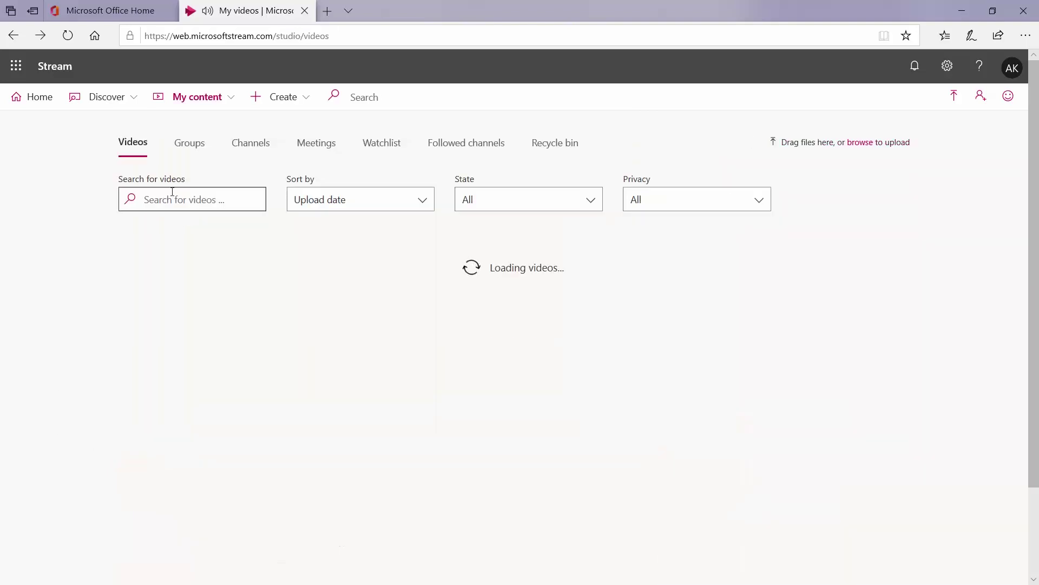